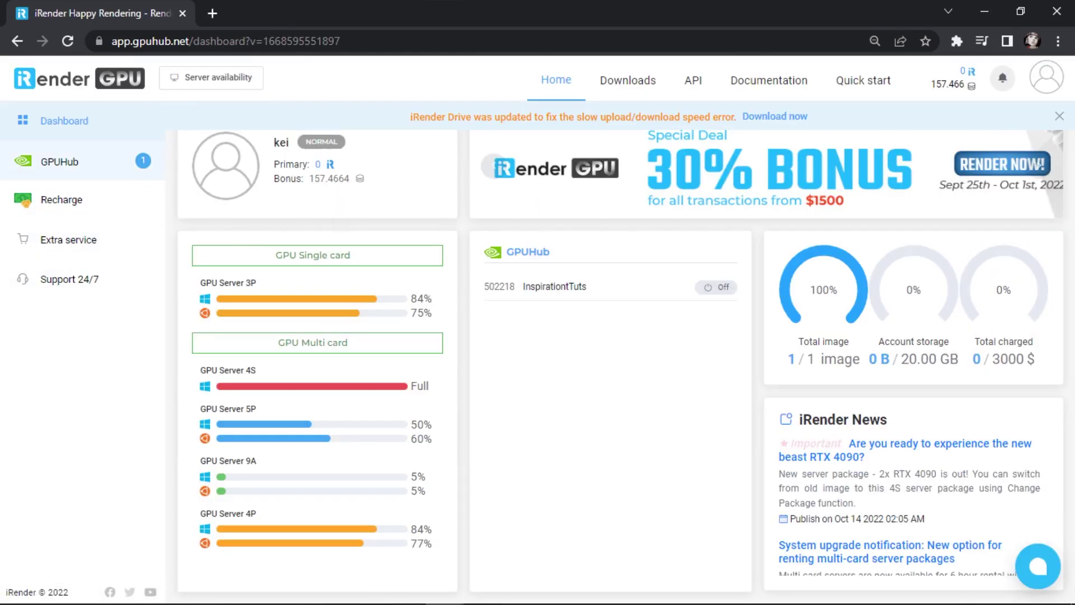
Step: Boot the rented RTX 3090 machine and connect remotely via EU-SERVER-2 Frankfurt using the account password
left_click(999, 302)
left_click(538, 450)
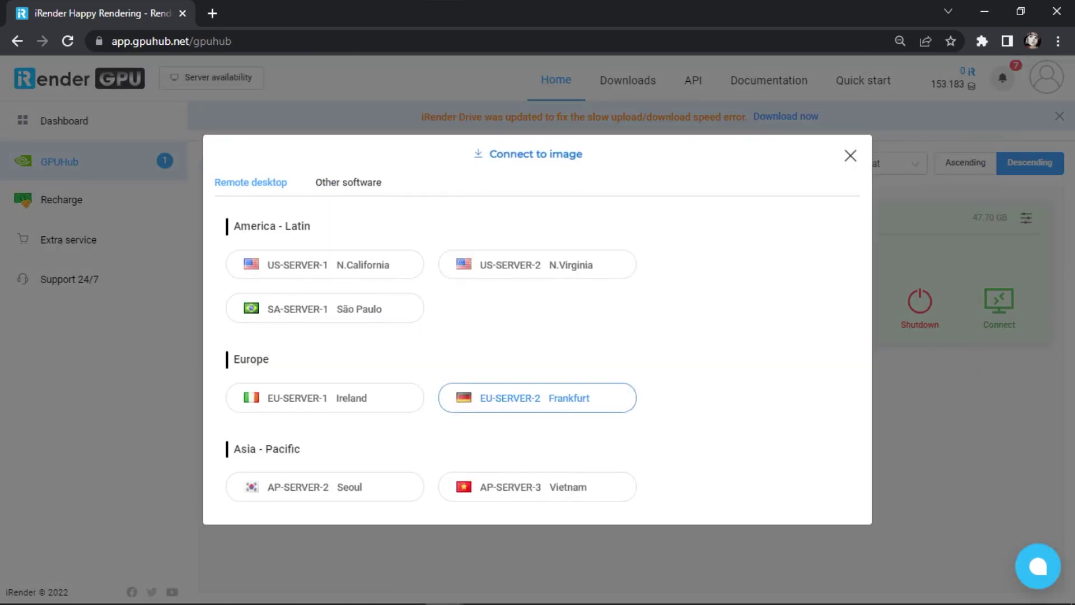
left_click(535, 396)
type("**********")
key("Return")
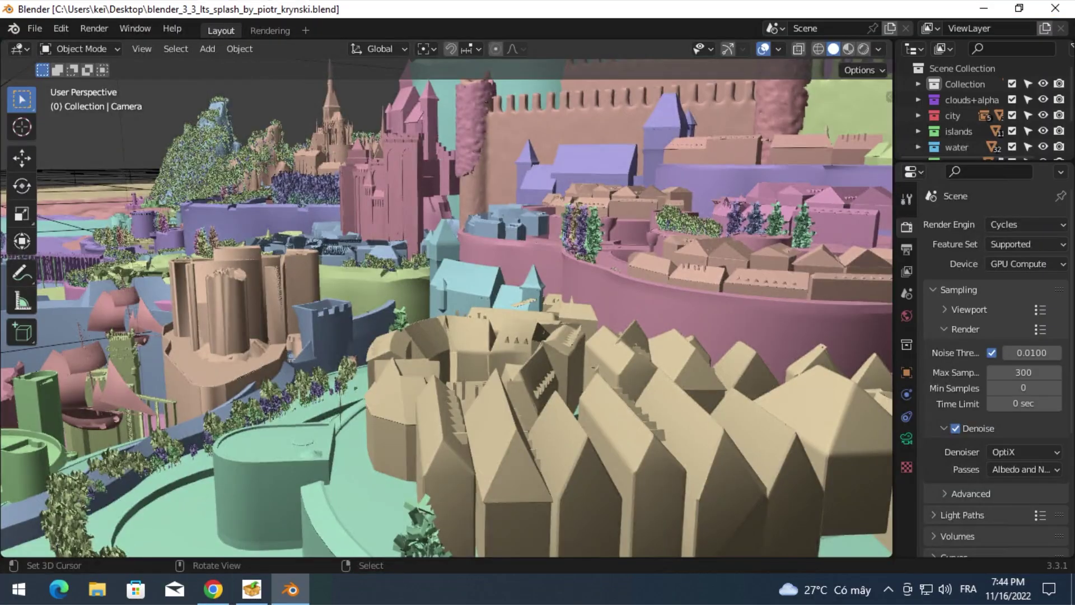
Step: Switch to camera view, verify four RTX 3090 OptiX devices in Preferences, and render the splash image
key("KP_0")
left_click(94, 28)
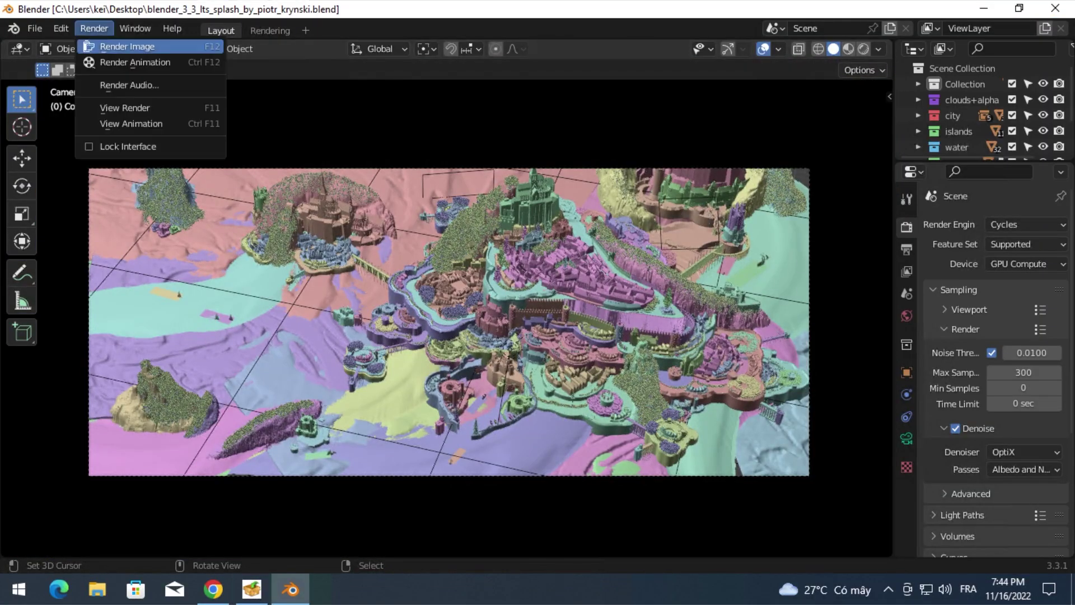
mouse_move(60, 28)
left_click(84, 257)
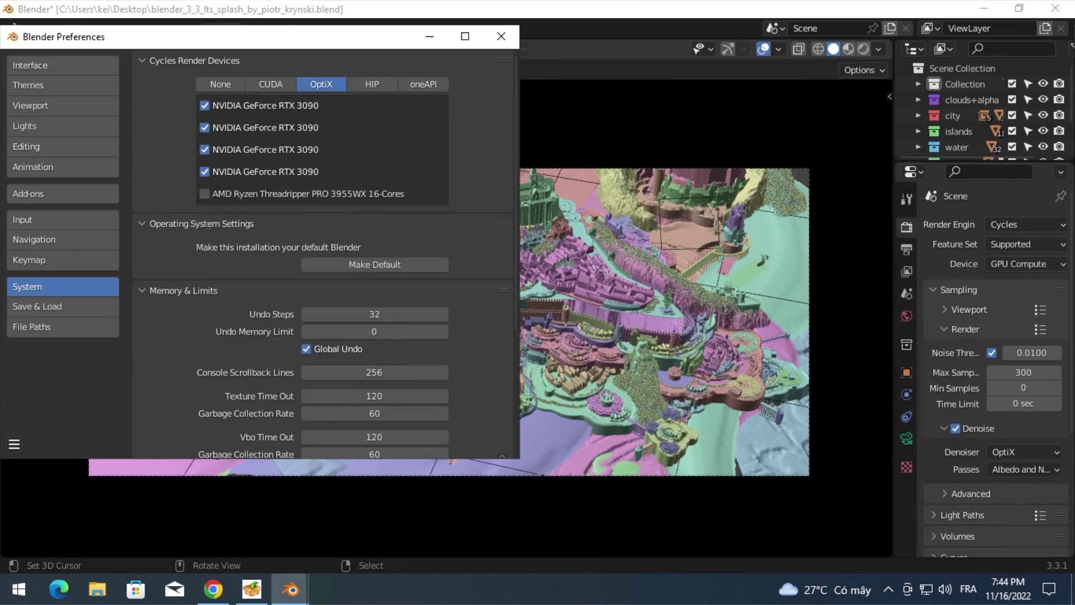
left_click(501, 35)
left_click(91, 28)
left_click(120, 45)
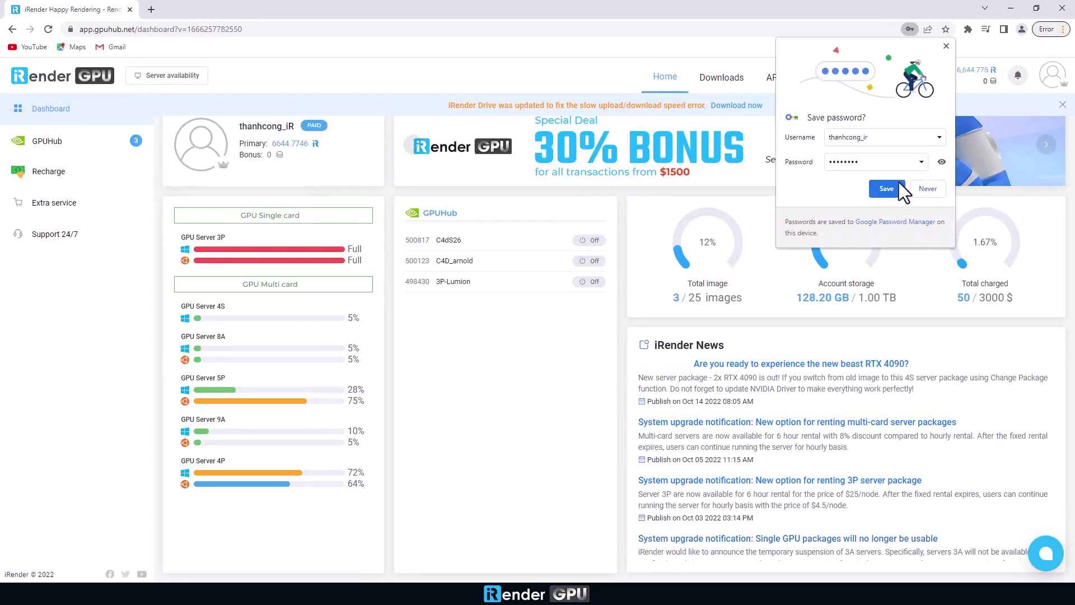
Step: Create a new GPUHub image named '2' on a chosen server package
left_click(60, 150)
left_click(201, 142)
left_click(320, 307)
left_click(530, 480)
left_click(421, 313)
type("2")
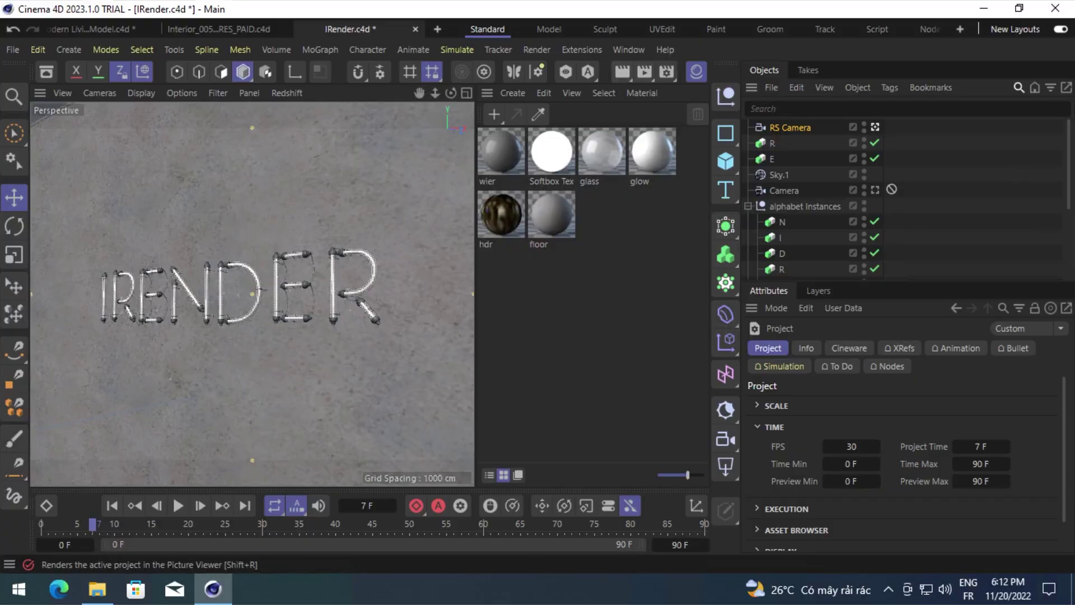
Step: Render the IRender text scene, then render Earth scene frames 150–155 to the Picture Viewer
key("shift+r")
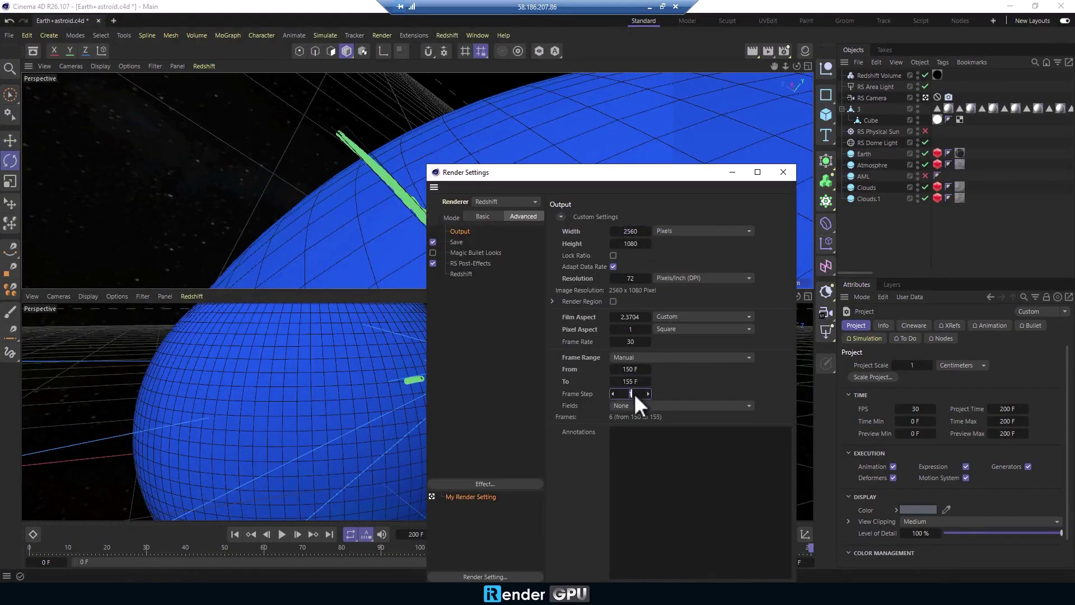
left_click(783, 171)
left_click(767, 52)
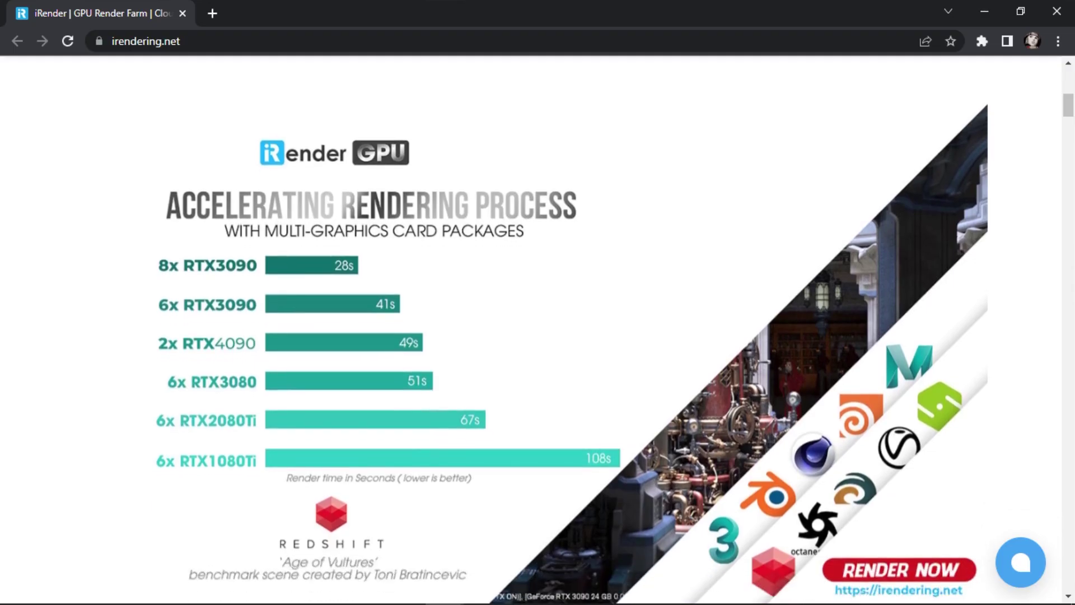
Step: Scroll the irendering.net home page from the benchmark chart down to the supported software icons
scroll(537, 336, "down", 2)
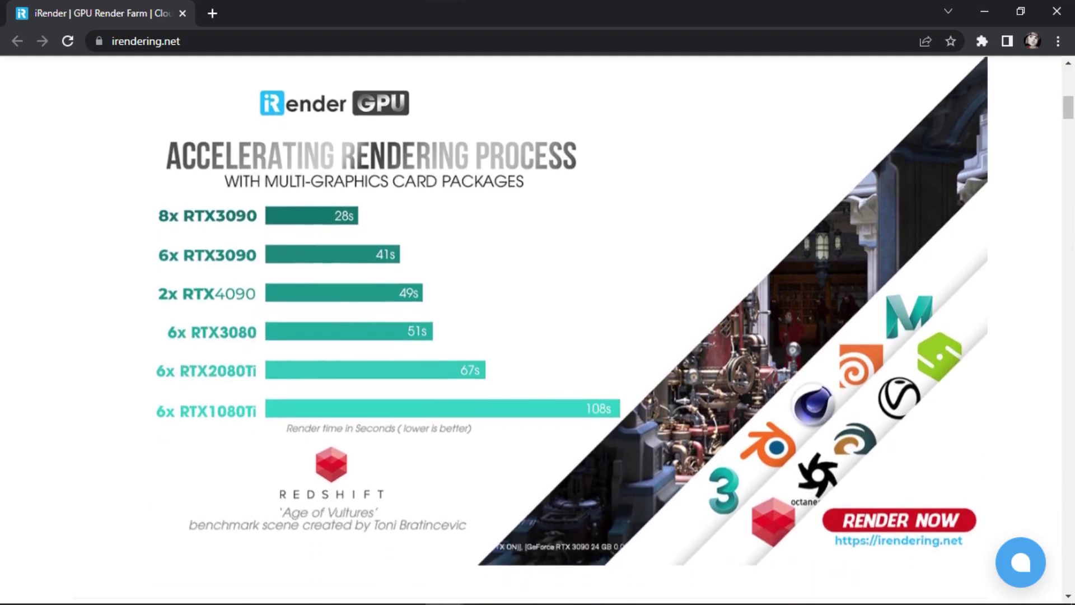
scroll(538, 335, "down", 7)
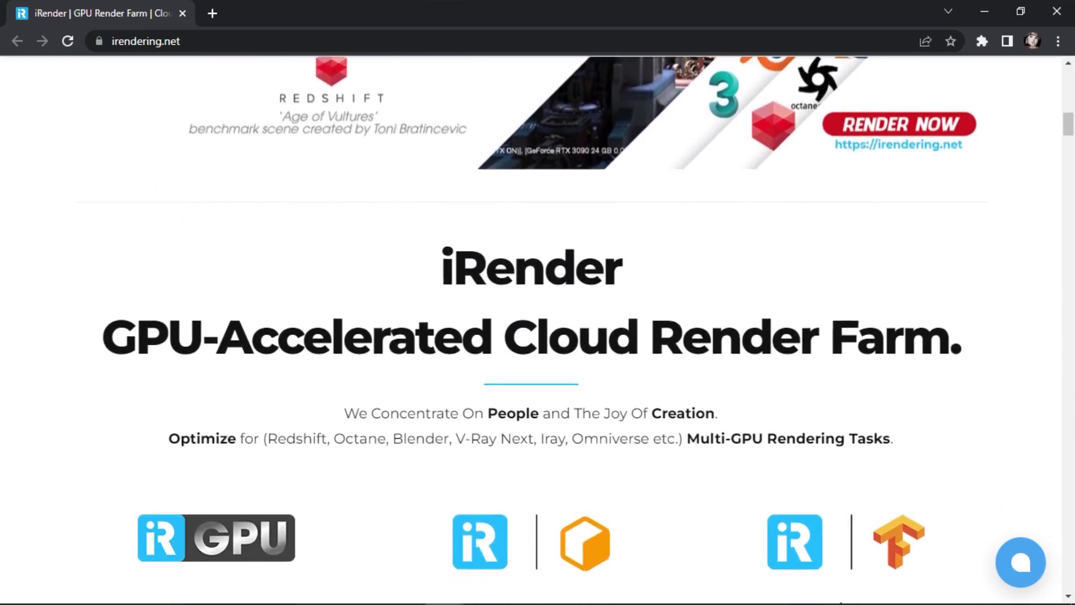
scroll(537, 336, "down", 7)
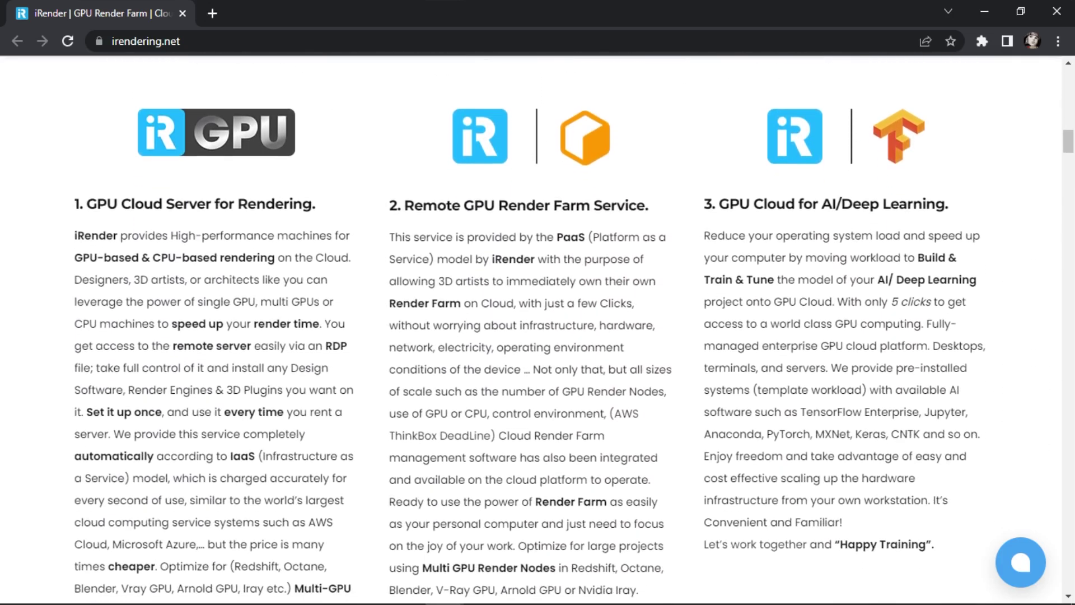
scroll(538, 336, "down", 9)
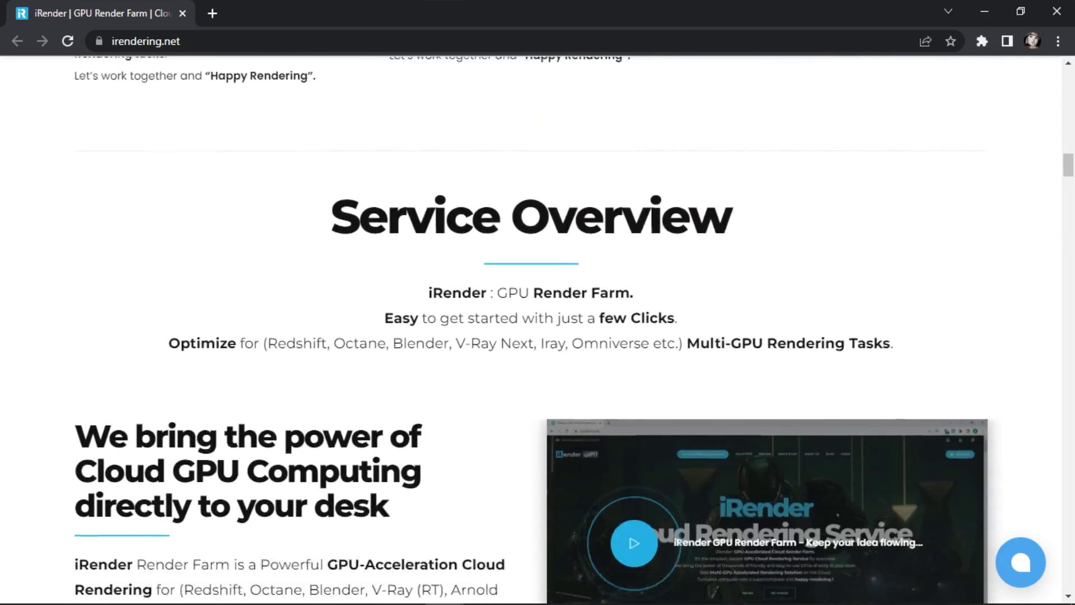
scroll(537, 336, "down", 14)
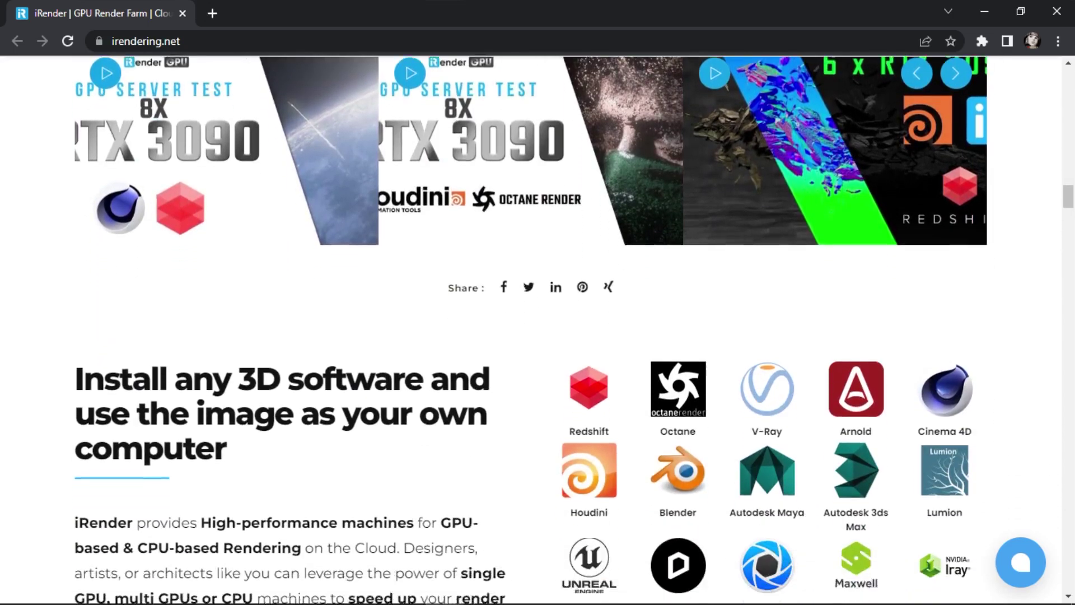
scroll(537, 336, "down", 4)
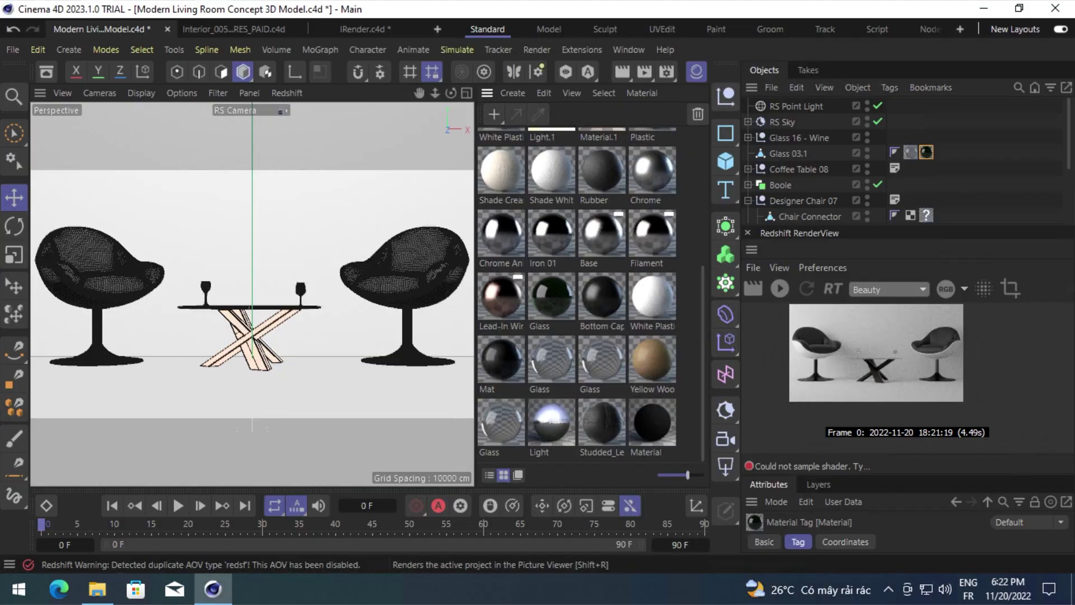
Step: Render the living room chairs scene to the Picture Viewer and dismiss the Asset Error dialog
left_click(644, 71)
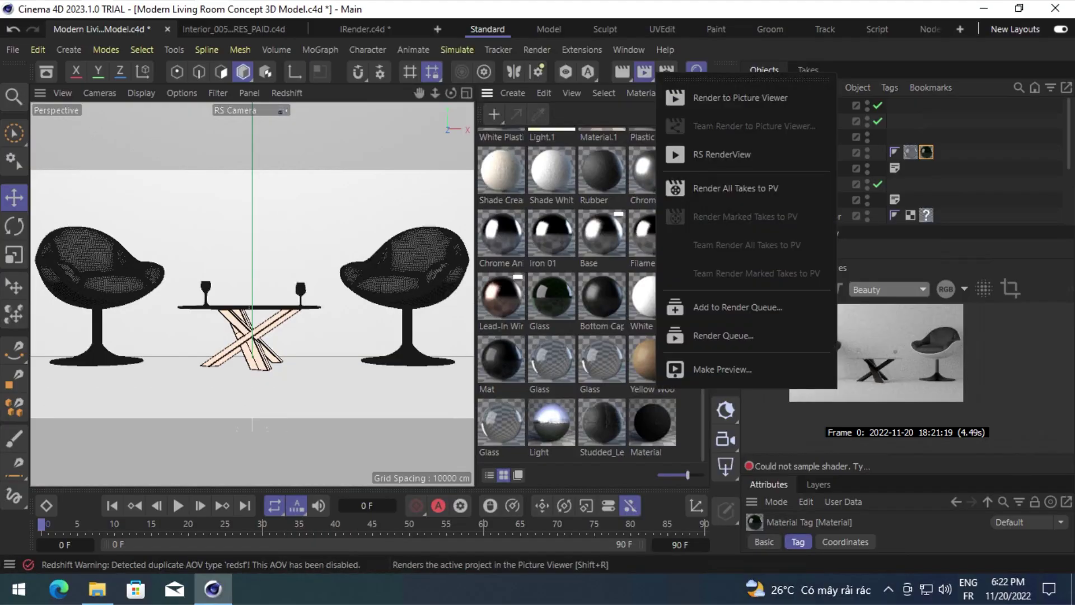
left_click(739, 98)
key("Return")
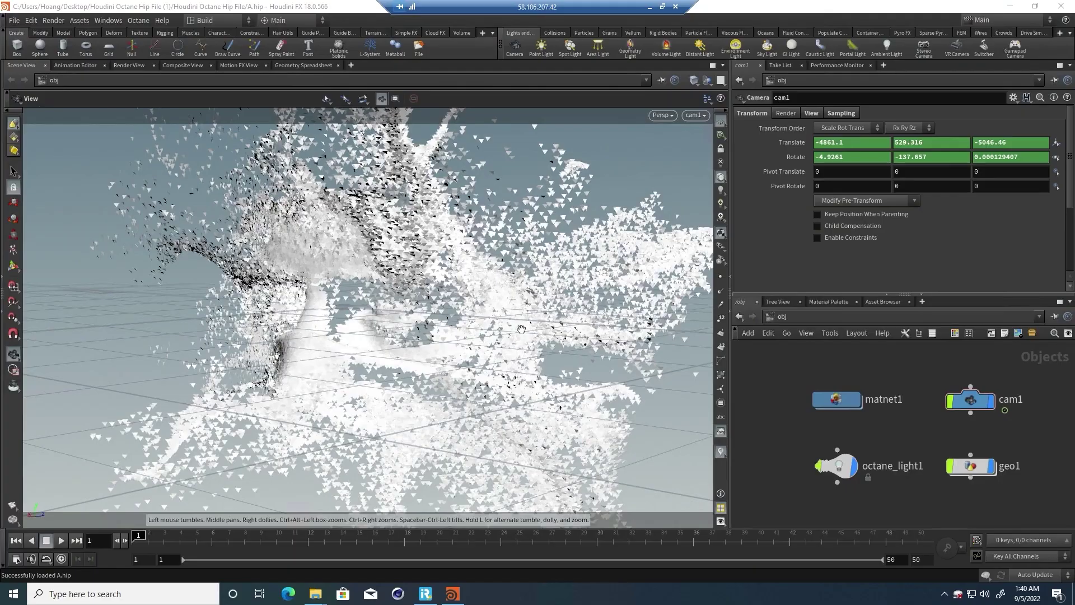
Step: Orbit the Houdini viewport around the particle cloud, leaving the cam1 view
left_click_drag(521, 329, 391, 339)
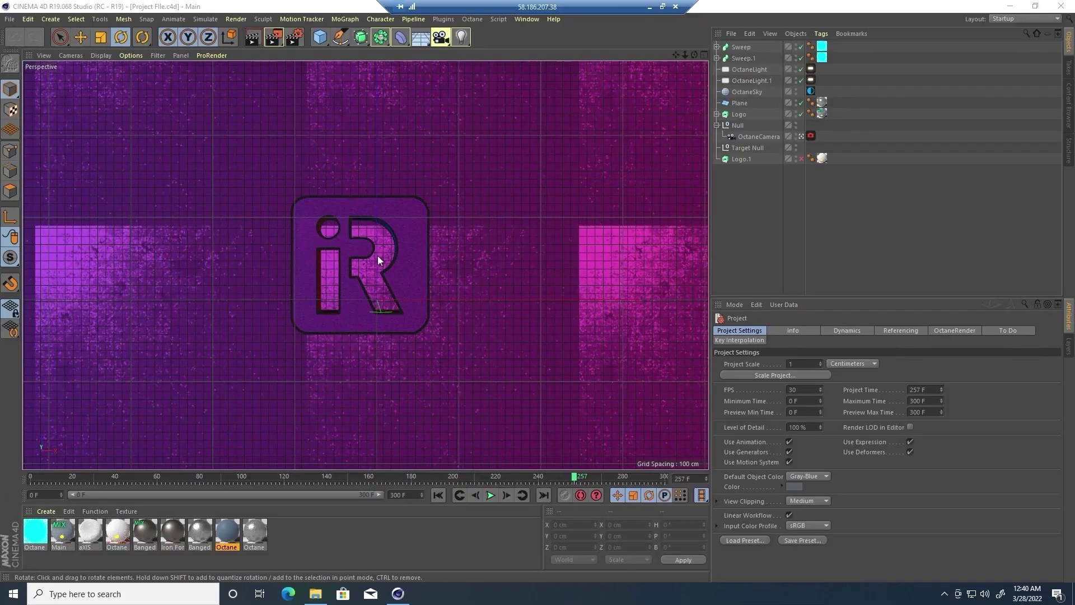
Step: Render iR logo frames 240–260 to the Picture Viewer and check GPU usage in Task Manager
key("ctrl+b")
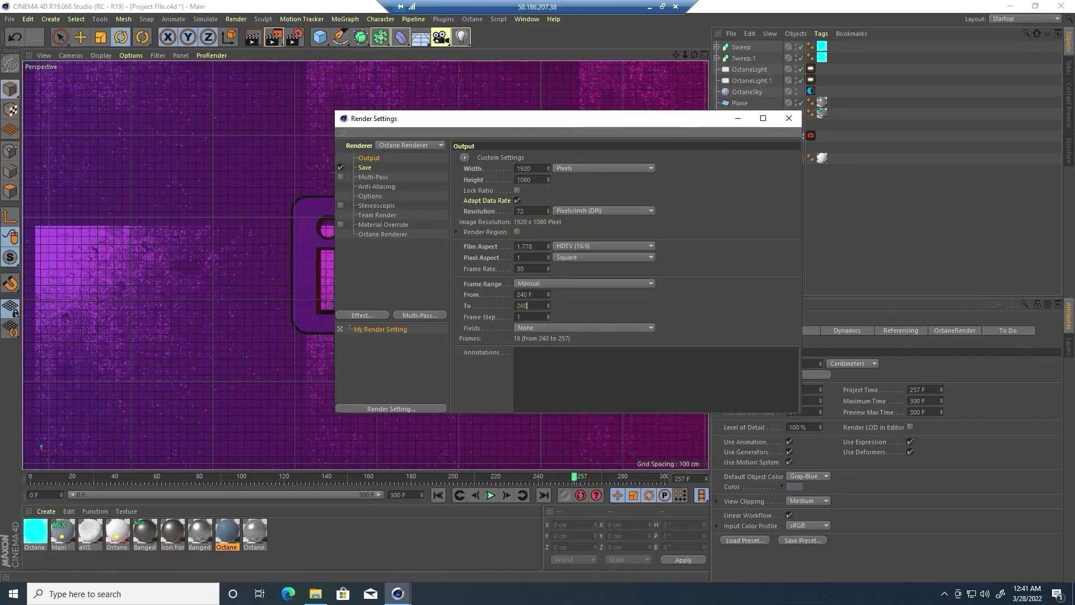
left_click(365, 168)
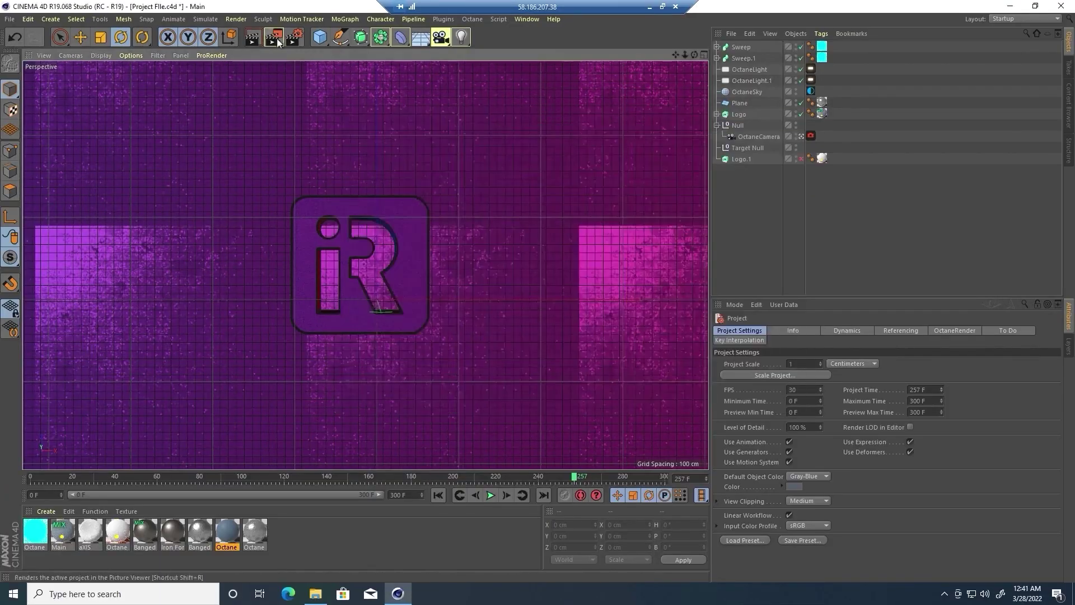
left_click(273, 37)
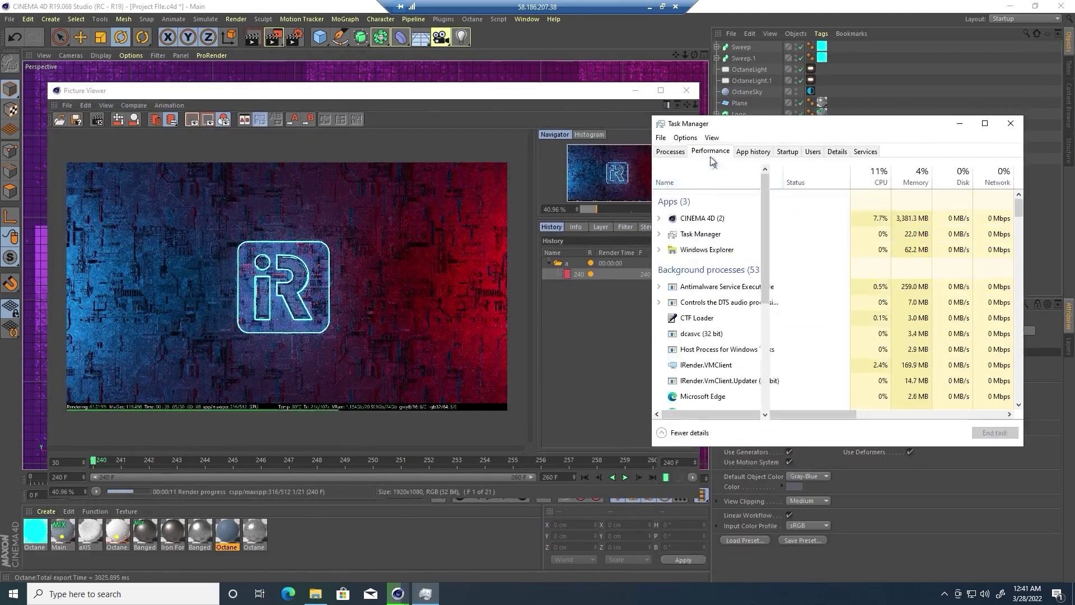
left_click(925, 252)
left_click(921, 413)
scroll(724, 300, "down", 3)
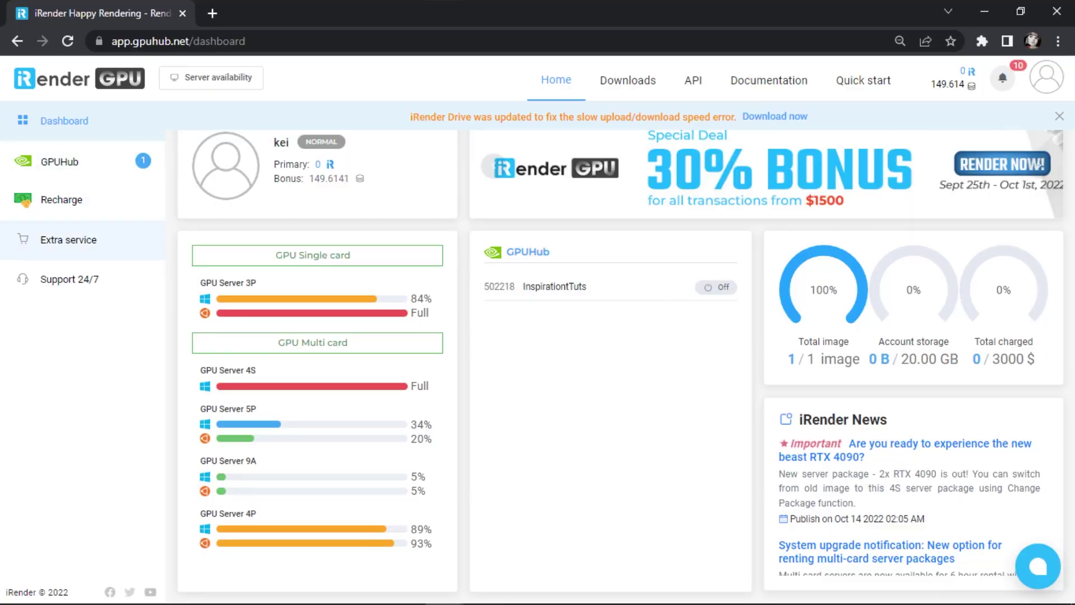
Step: Open the Extra services page and review the NVLink request details
left_click(67, 239)
left_click(836, 315)
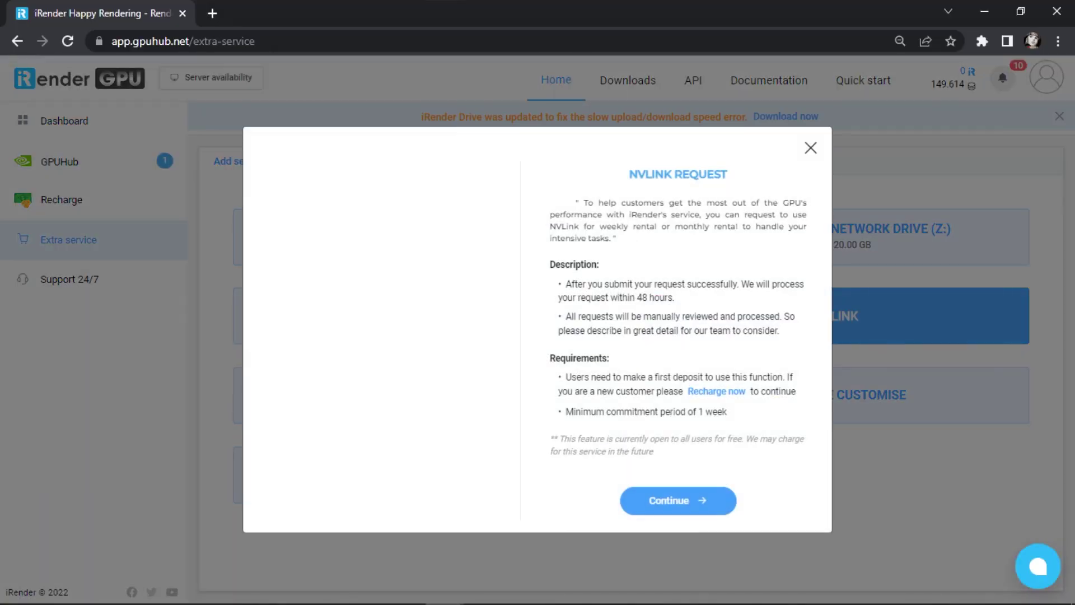
key("Escape")
key("Return")
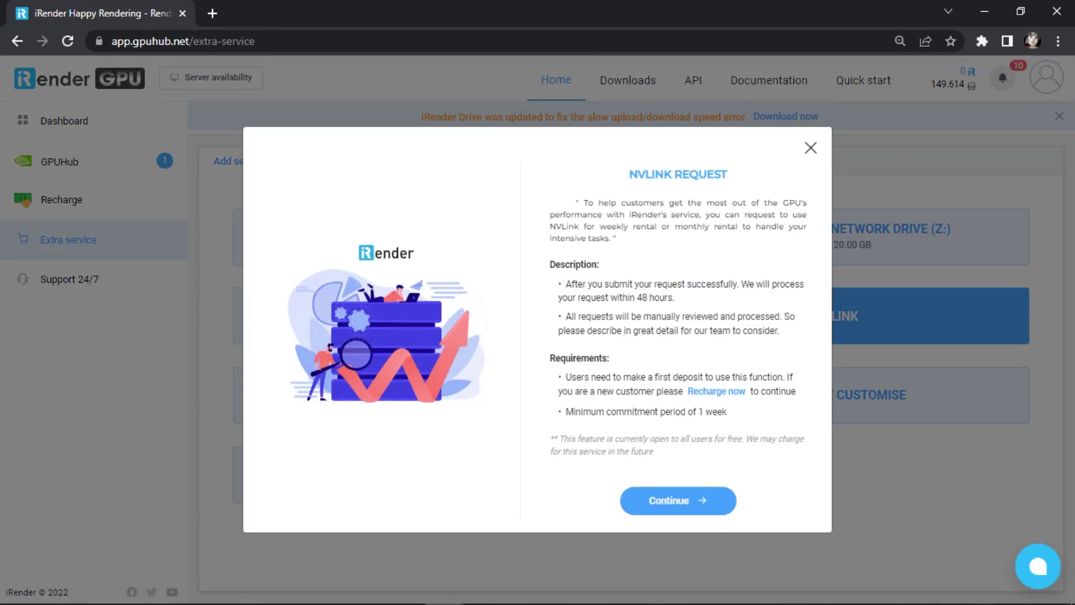
key("Escape")
Step: Point out the image threshold, network drive, open port, hardware, Parsec and license services
left_click(426, 236)
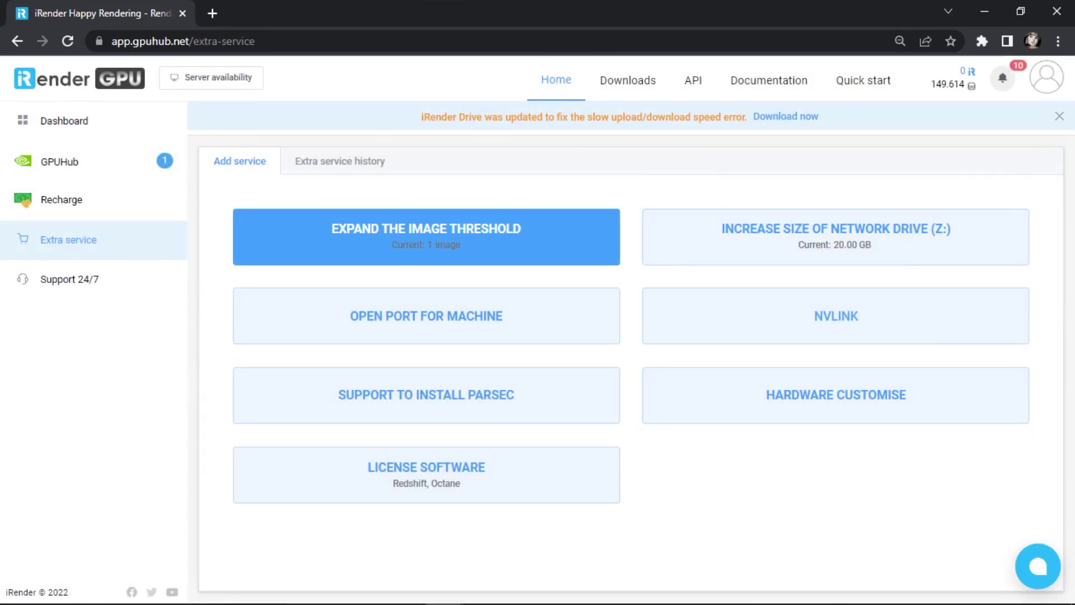
left_click(835, 236)
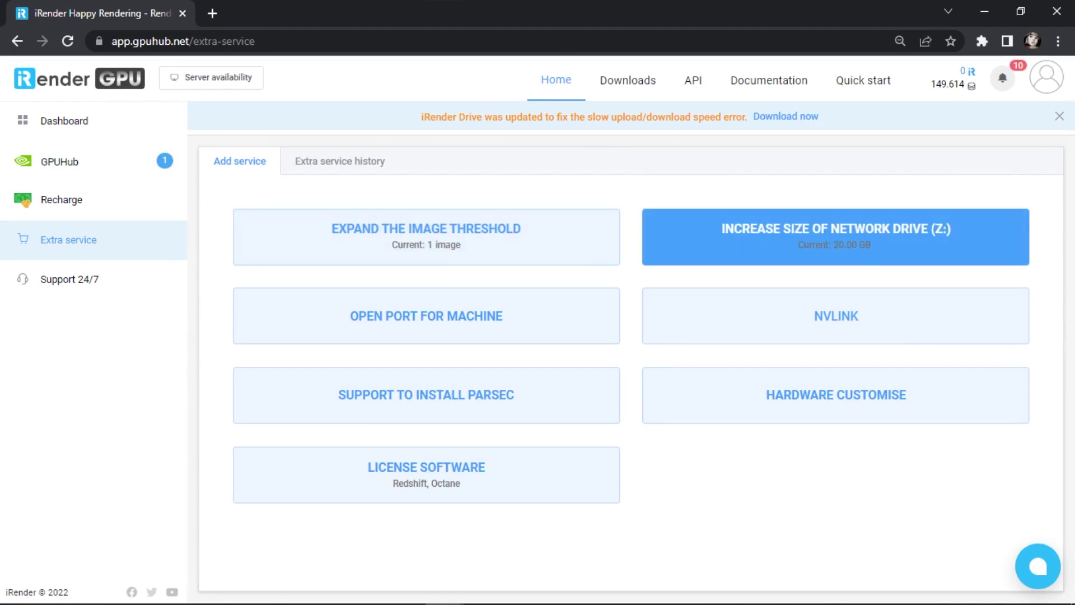
left_click(426, 315)
left_click(836, 395)
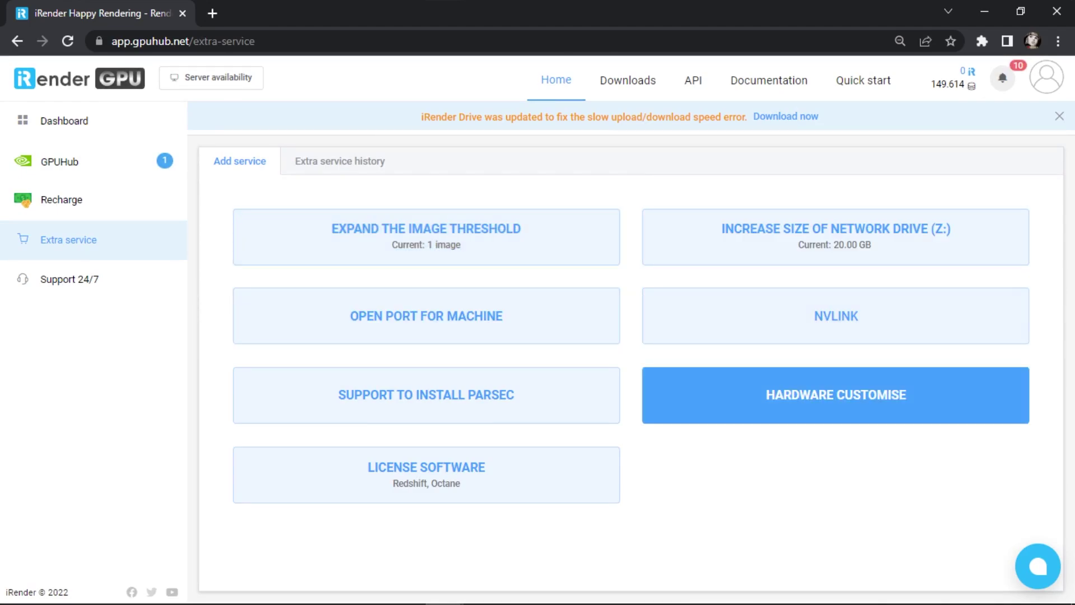
left_click(426, 395)
left_click(426, 474)
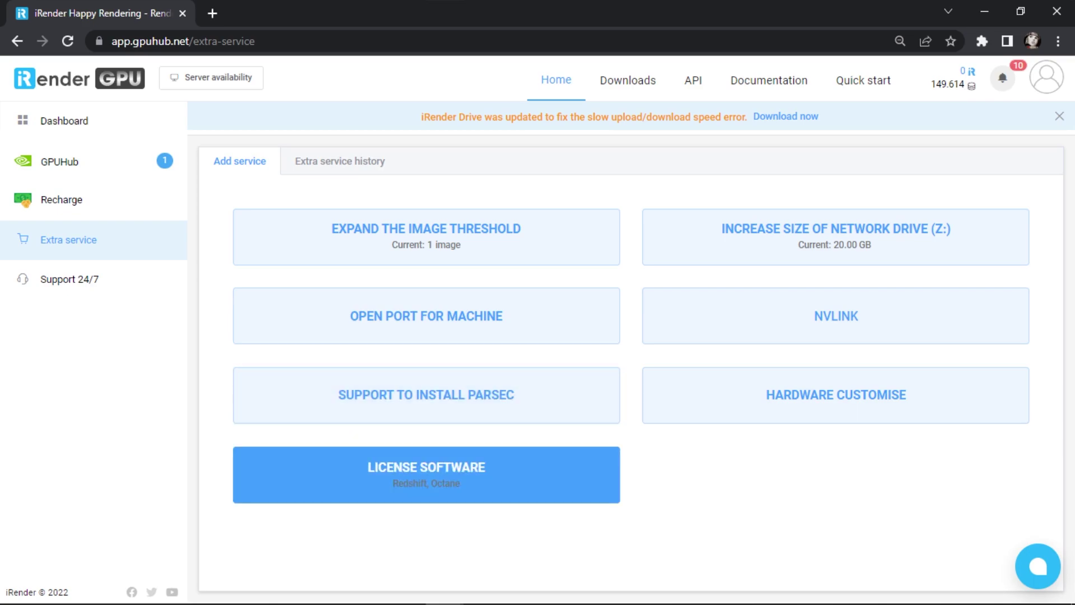
Step: Check the extra service history, then show the GPU Server 5P machine's options on GPUHub
left_click(340, 161)
left_click(239, 161)
left_click(59, 161)
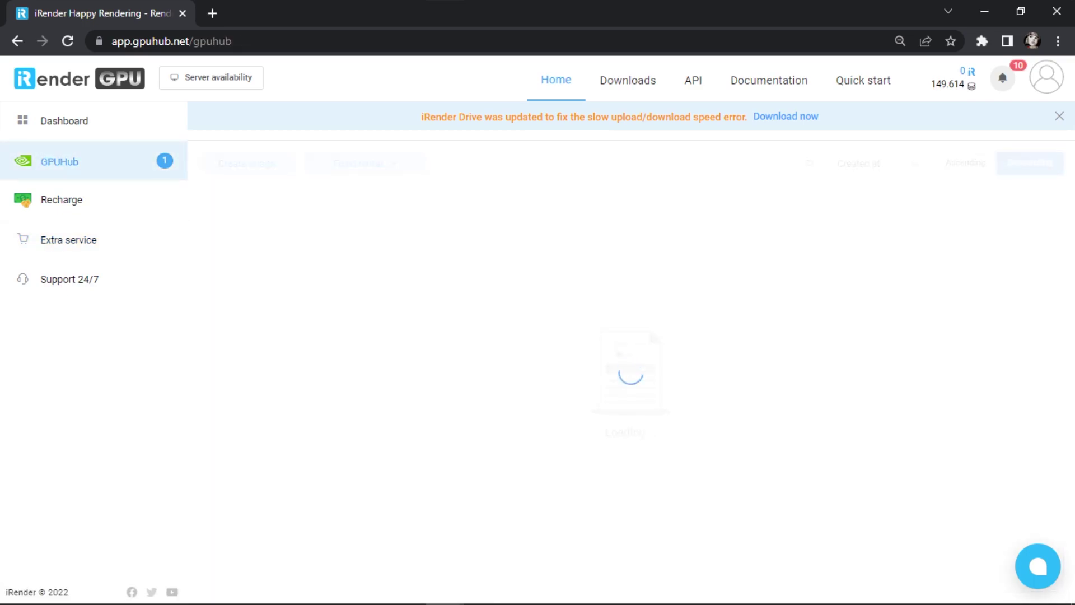
left_click(1025, 217)
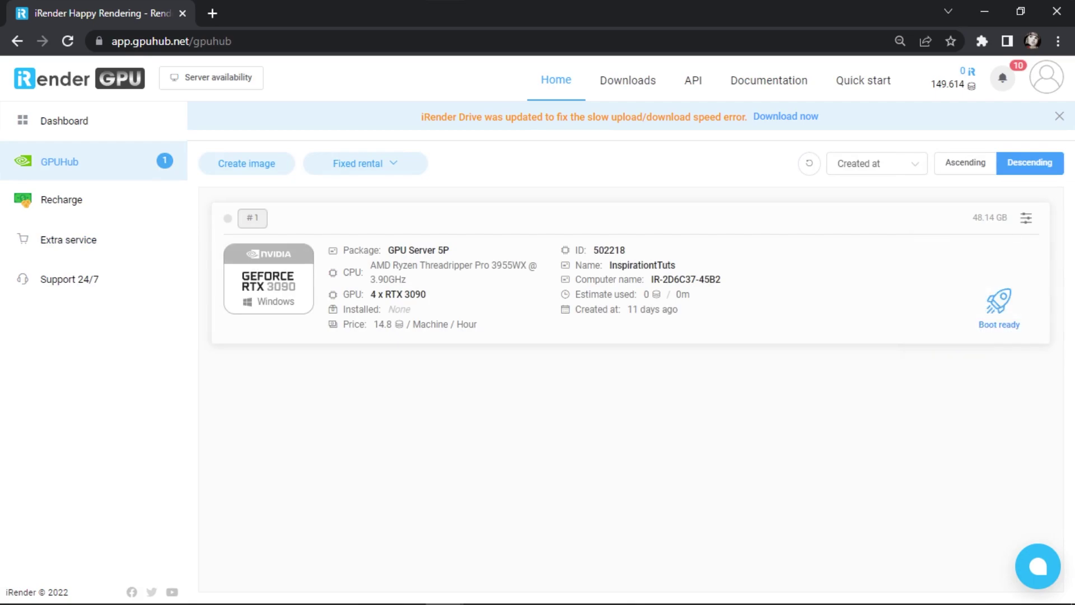
Step: Send support 'hello I have a question?' and ask whether charges apply while inactive
left_click(359, 163)
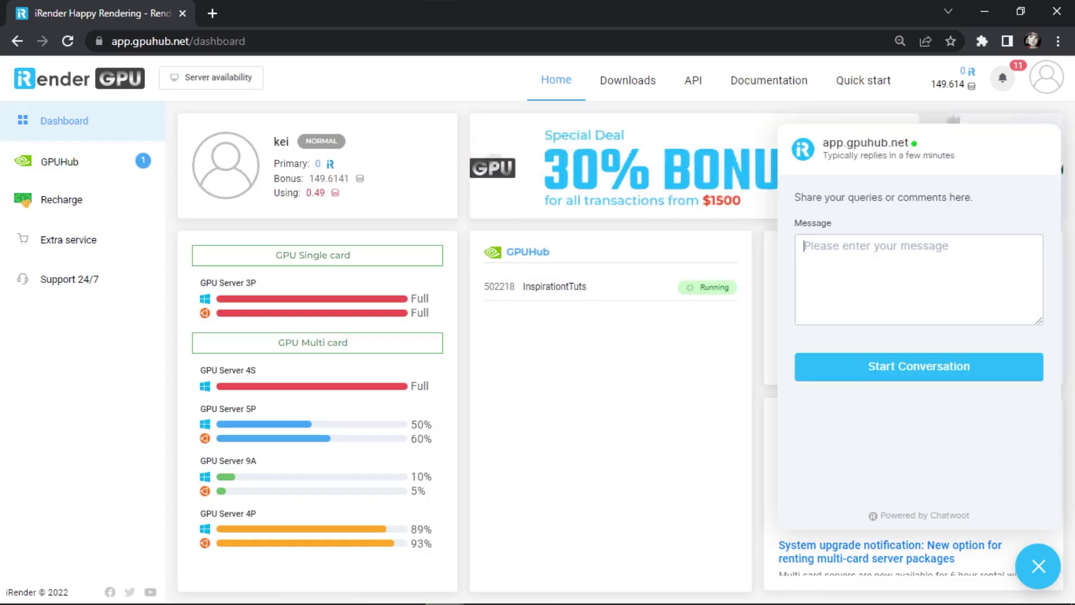
type("hello I have a question?")
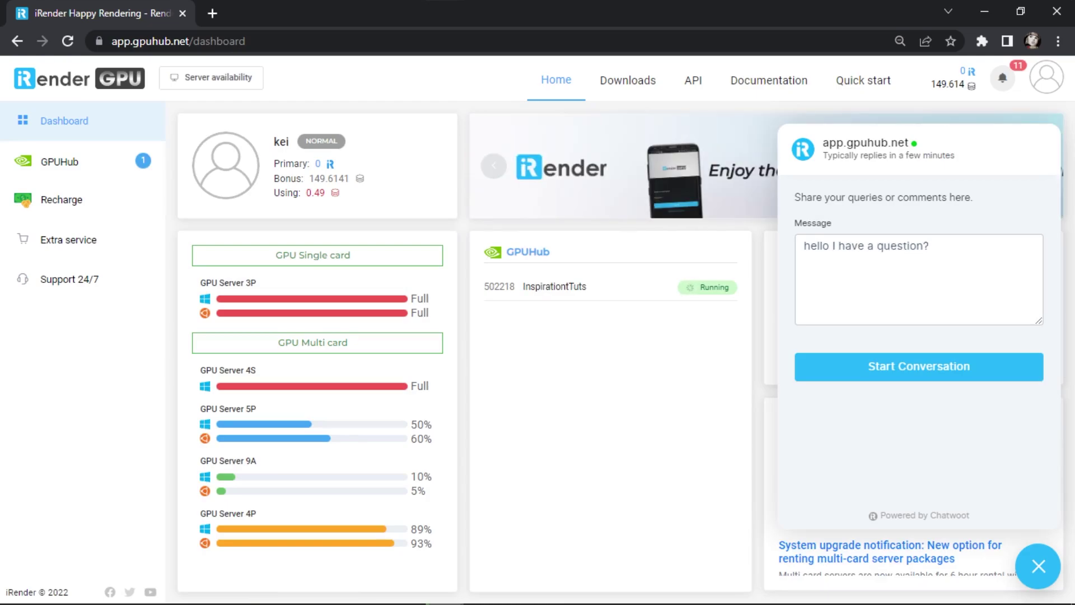
key("Return")
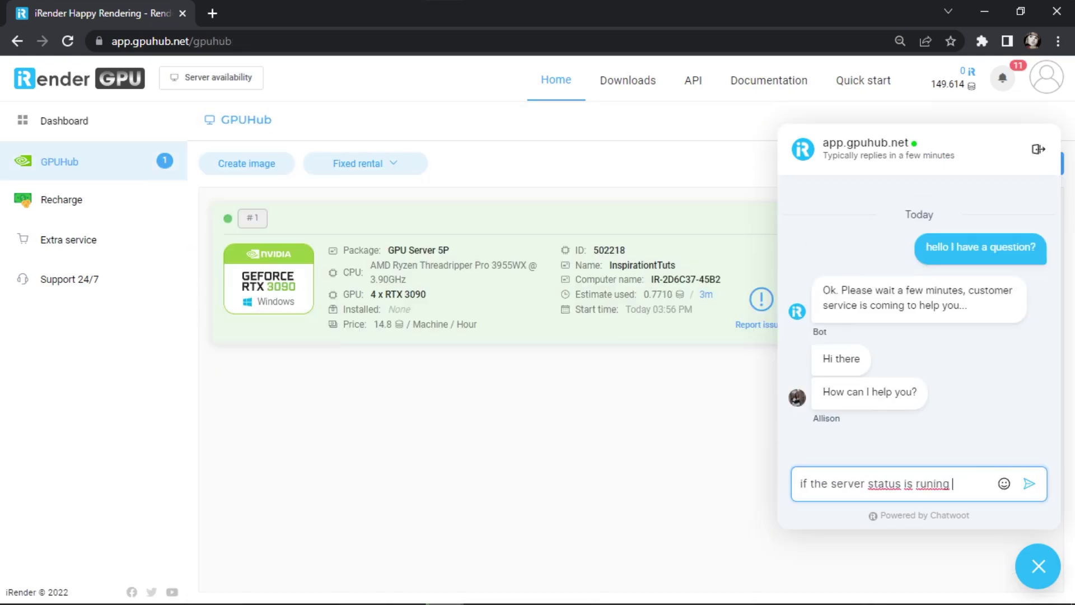
type("am i getting charged even if am not active")
key("Return")
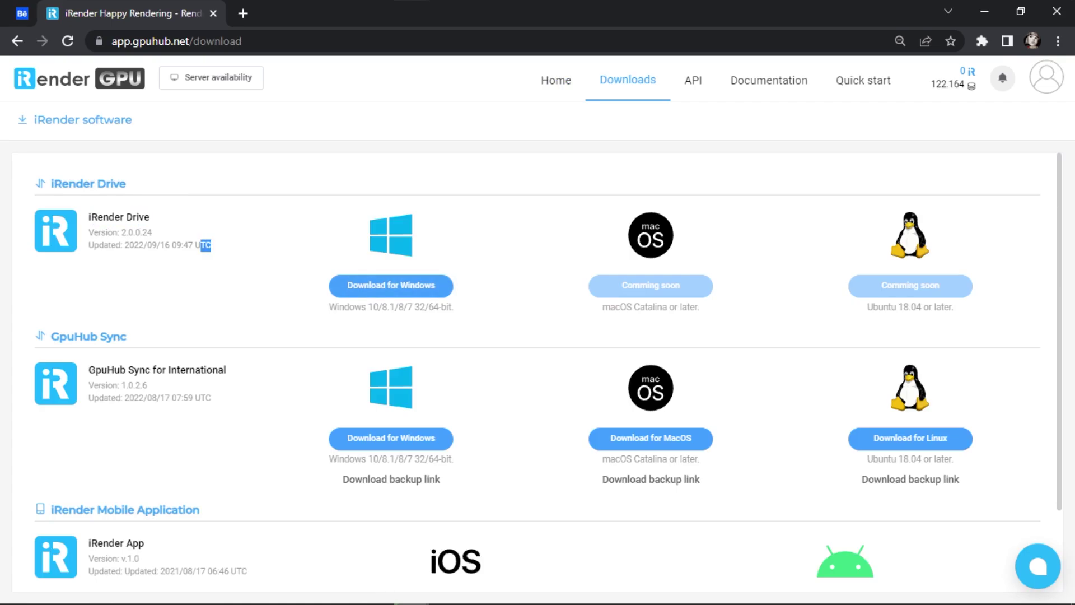
Step: Highlight the iRender Drive and GpuHub Sync version details on the download page
left_click_drag(200, 245, 92, 216)
left_click(91, 217)
scroll(91, 216, "down", 1)
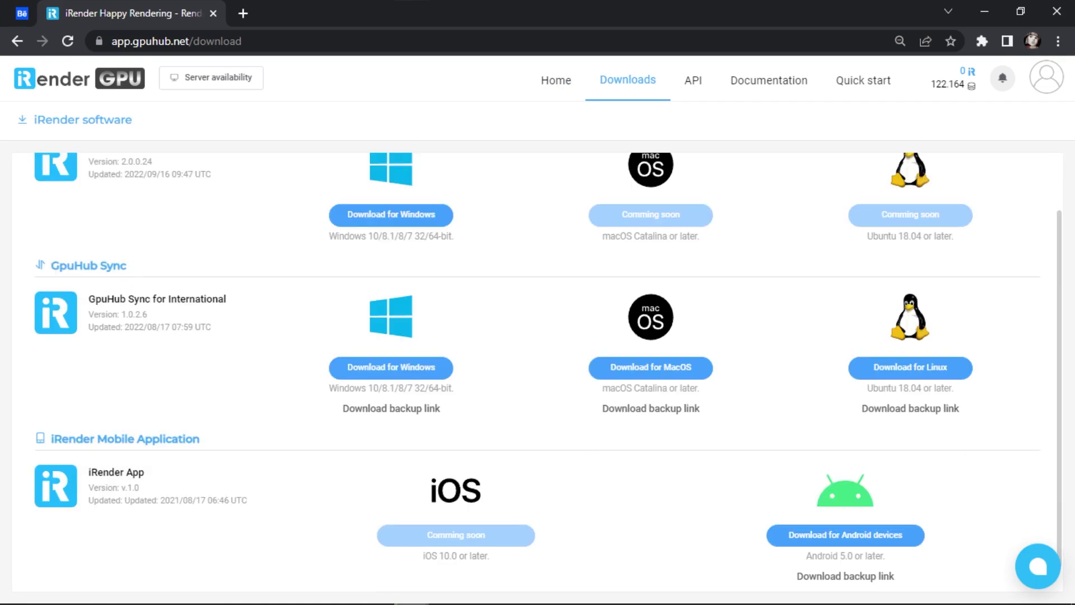
left_click_drag(213, 328, 56, 294)
left_click(56, 294)
scroll(538, 372, "up", 1)
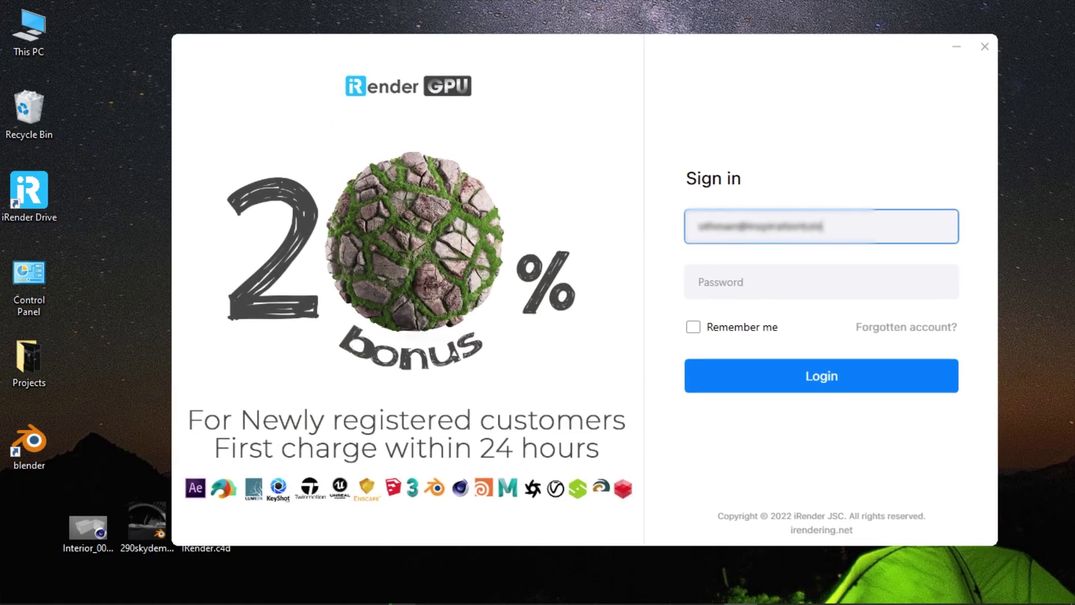
Step: Sign in to iRender Drive with the account e-mail and password, then upload the three desktop scene files to Storage (Z:)
type(".com")
key("Tab")
type("****")
key("BackSpace")
key("BackSpace")
key("BackSpace")
key("BackSpace")
type("****")
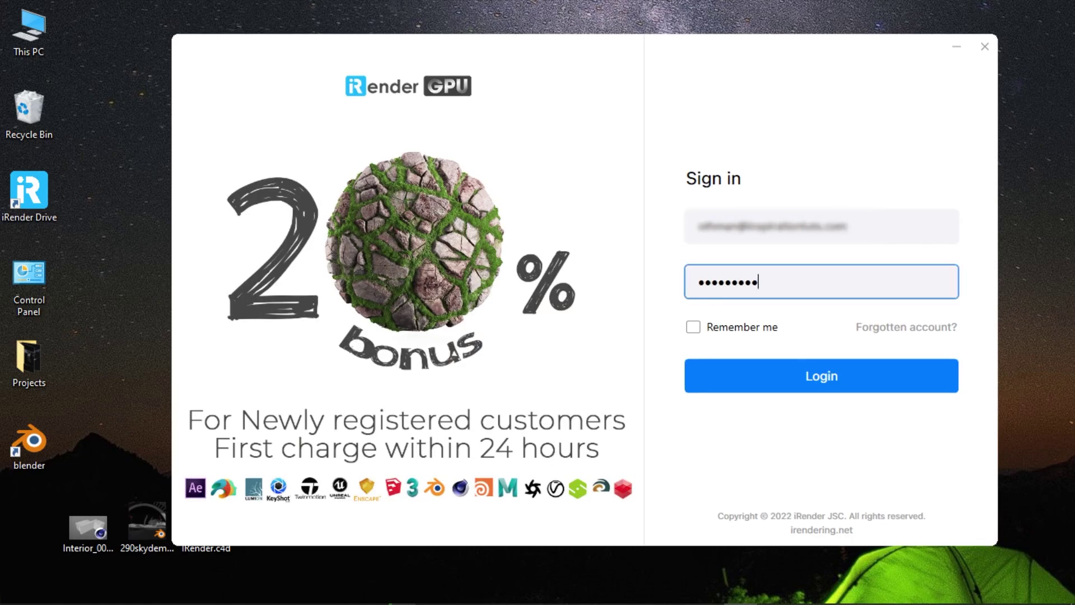
key("Return")
left_click_drag(297, 555, 60, 500)
left_click_drag(146, 529, 559, 280)
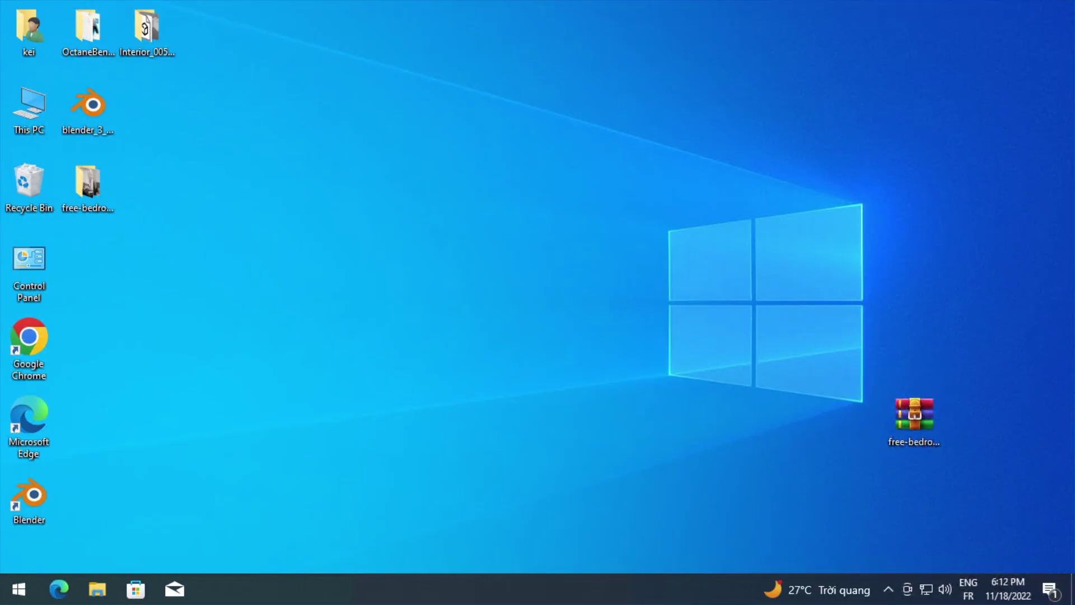
Step: Open This PC from the desktop, then the Storage (Z:) drive
double_click(29, 106)
double_click(537, 400)
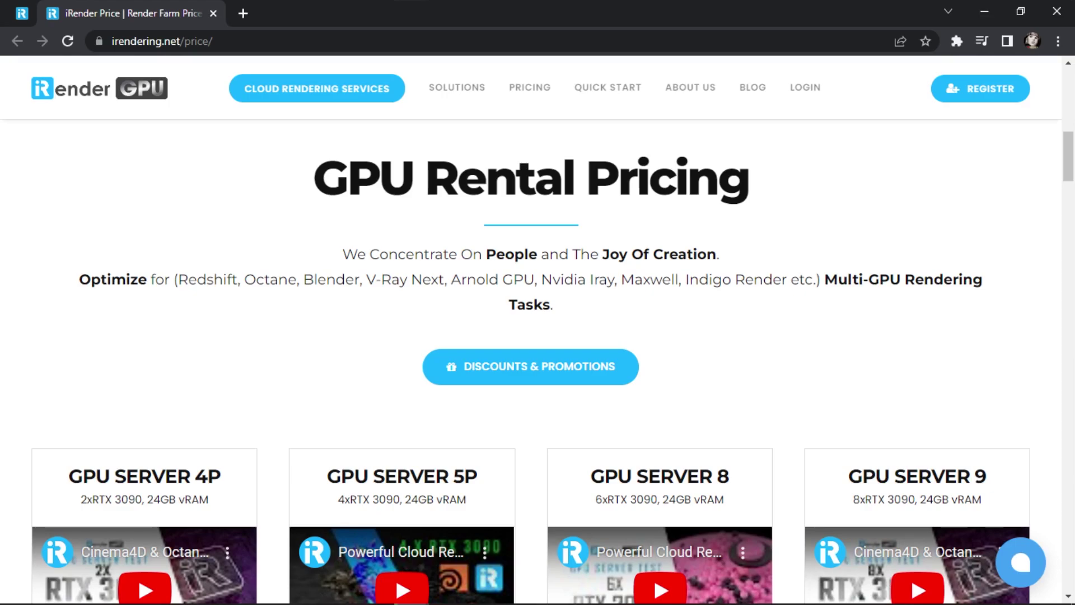
Step: Scroll down the GPU Rental Pricing page through the server plan cards, hourly prices and spec rows
scroll(530, 359, "down", 2)
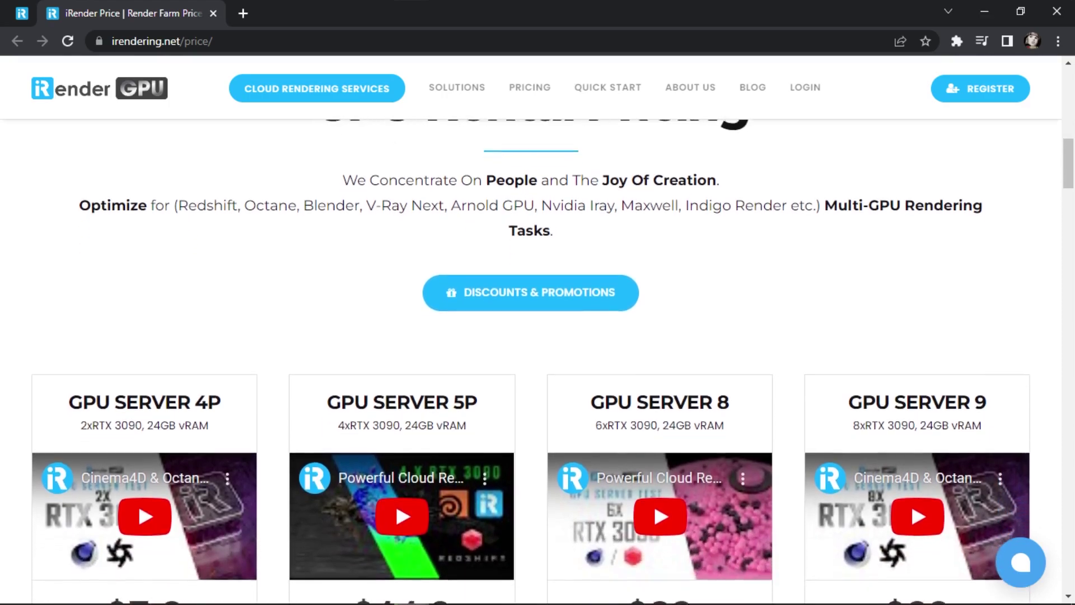
scroll(531, 359, "down", 2)
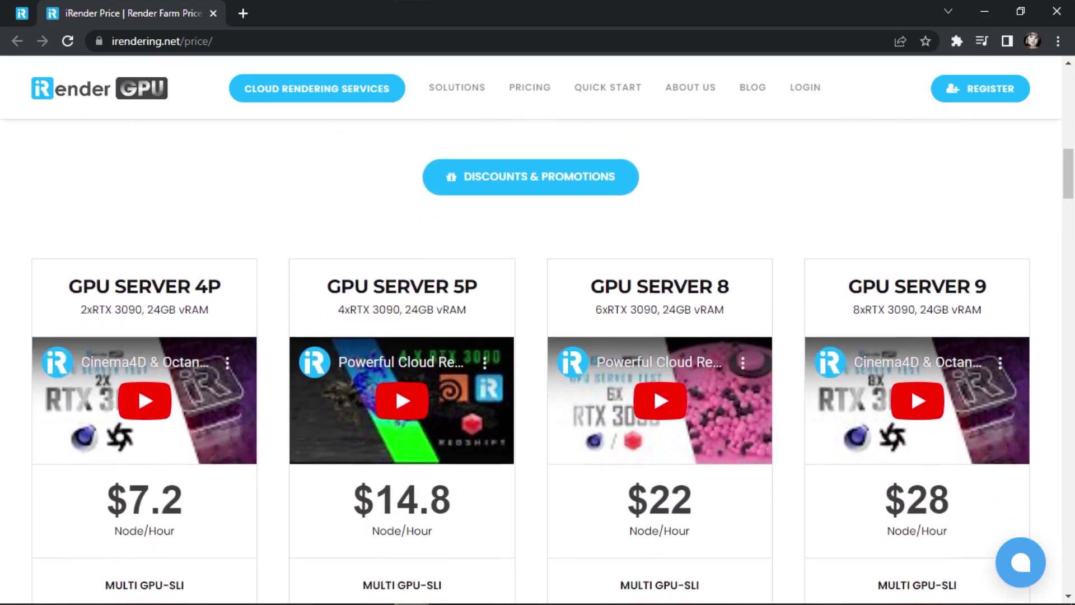
scroll(531, 358, "down", 2)
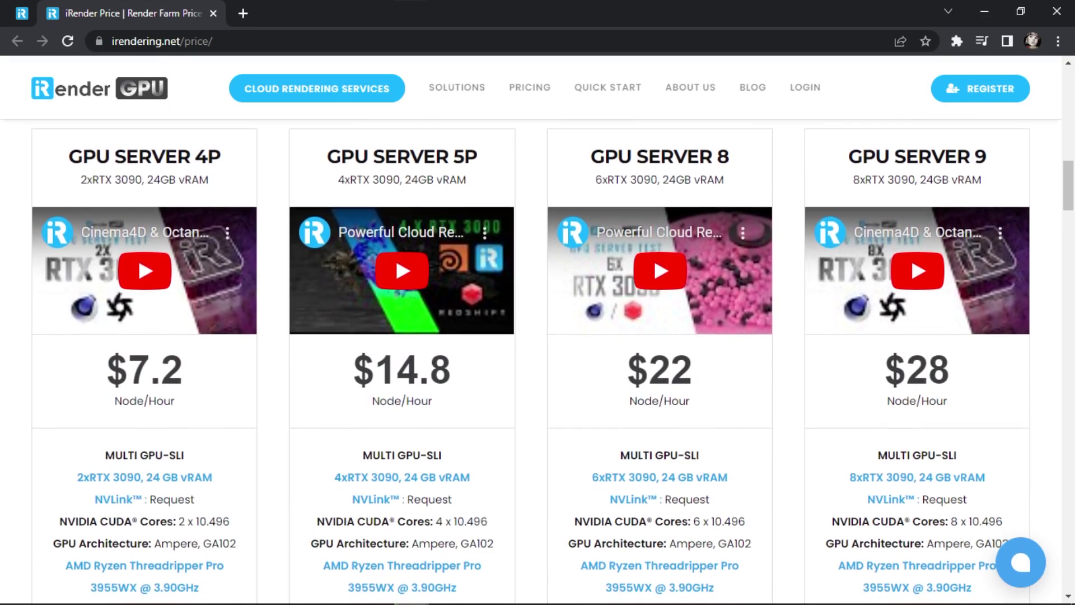
scroll(531, 358, "down", 2)
scroll(531, 359, "down", 3)
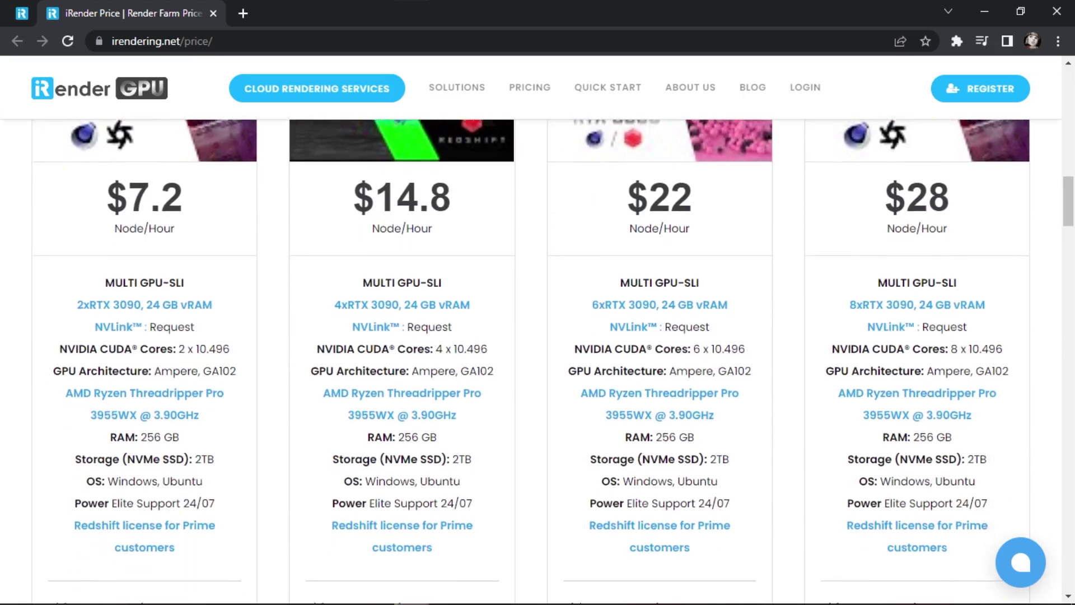
scroll(531, 359, "down", 3)
scroll(531, 359, "down", 1)
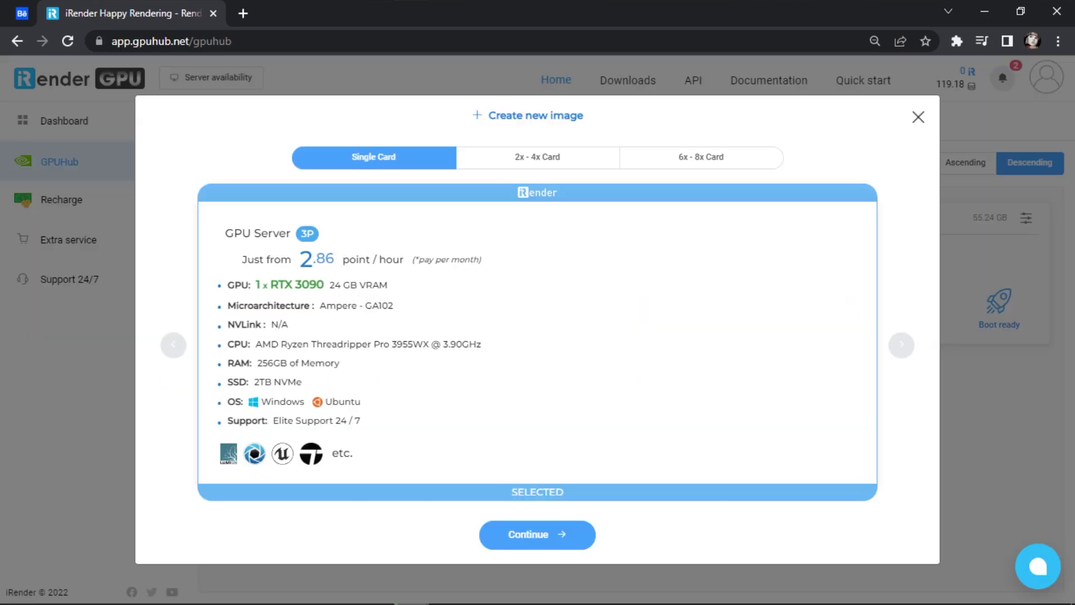
Step: Compare the 2x–4x card packages, then the 6x–8x packages GPU Server 8A (22.00) and 9A (28.00)
left_click(538, 157)
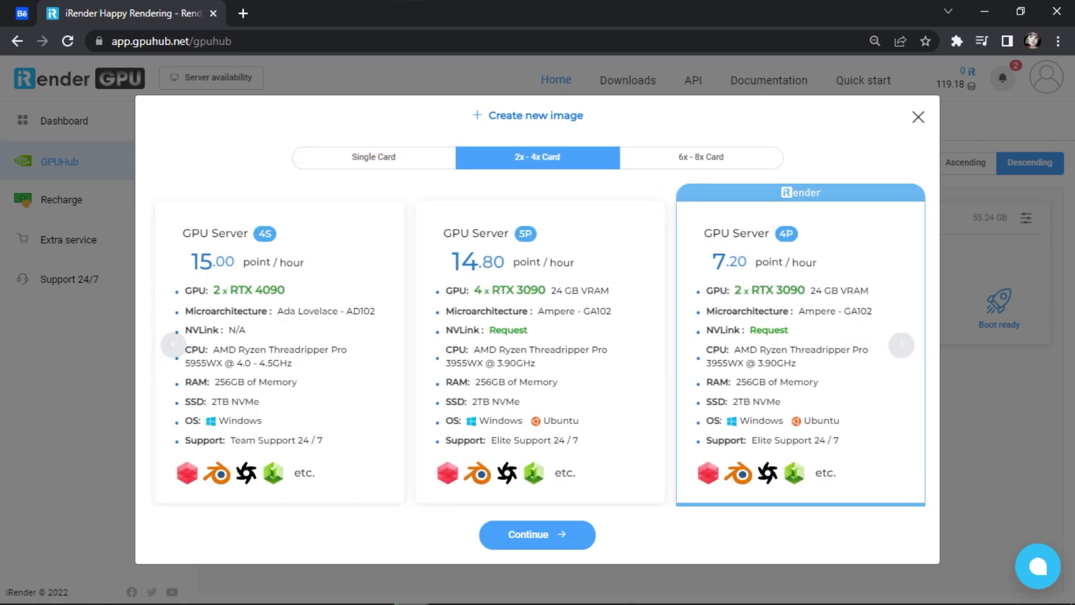
left_click(701, 157)
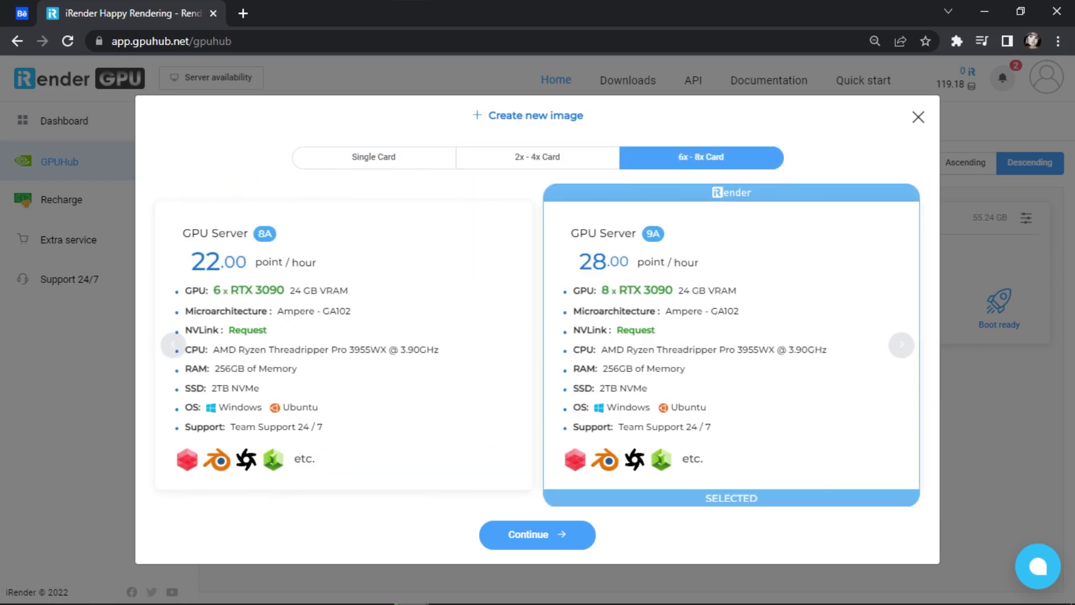